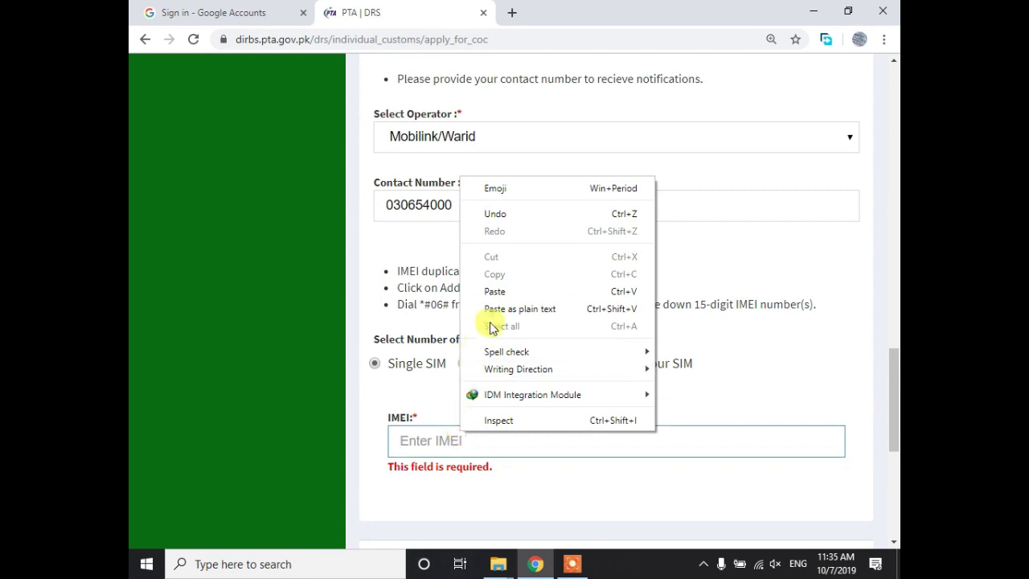
# Step: Paste the device's IMEI number into the single-SIM registration form and try to submit the application
pyautogui.click(494, 291)
pyautogui.scroll(-1, 693, 347)
pyautogui.scroll(-2, 693, 347)
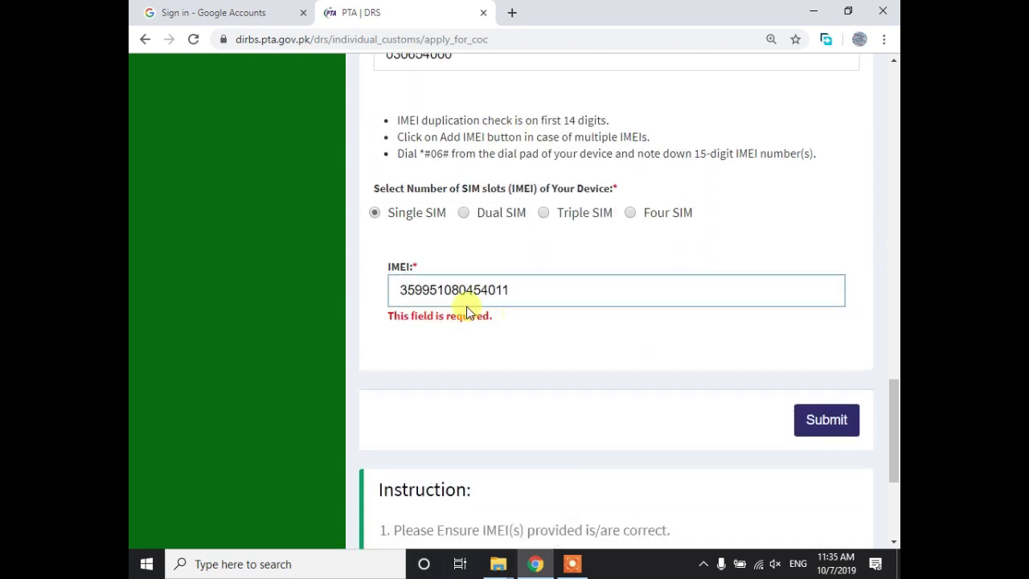
pyautogui.click(800, 421)
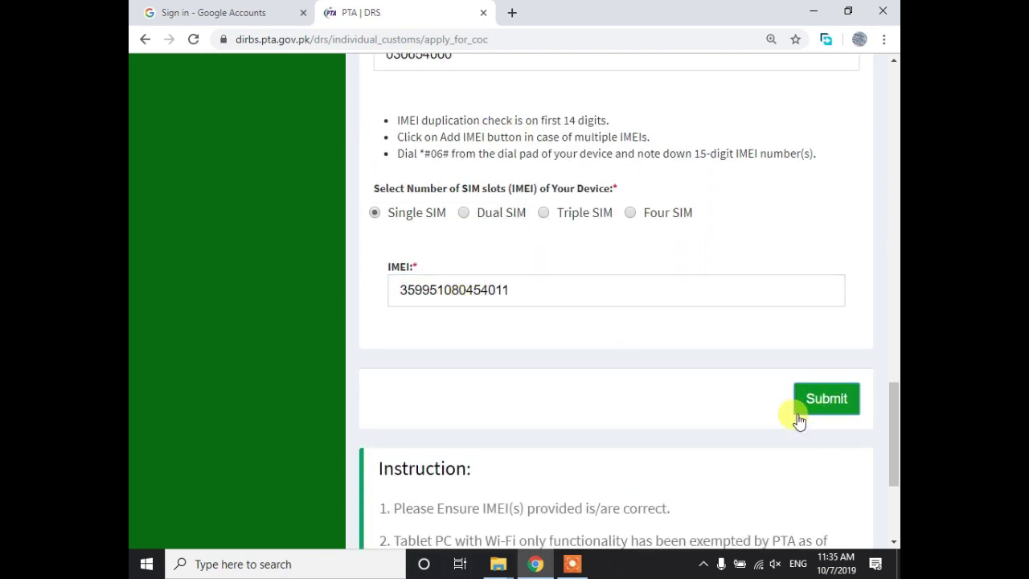
pyautogui.click(835, 392)
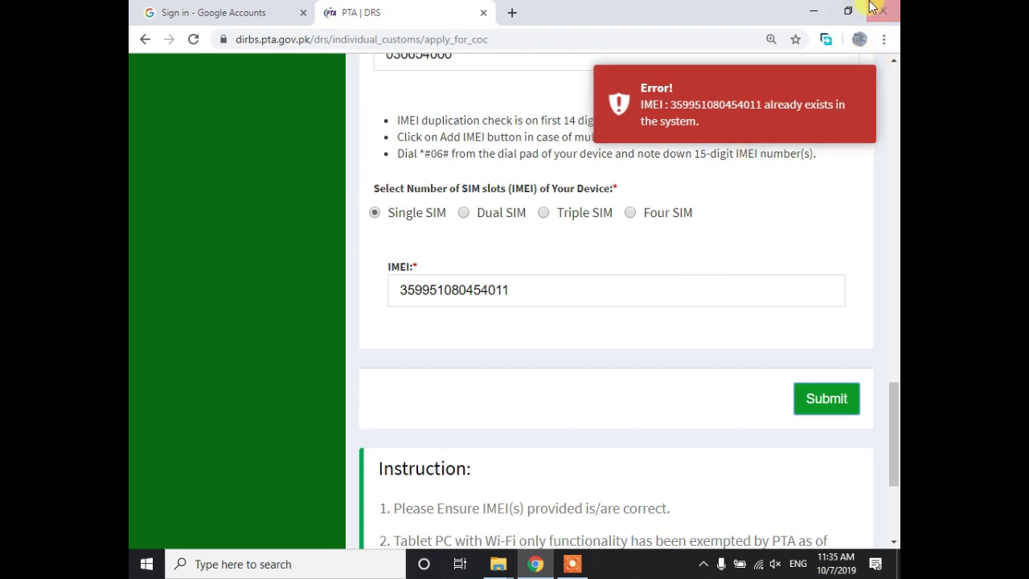
pyautogui.click(589, 564)
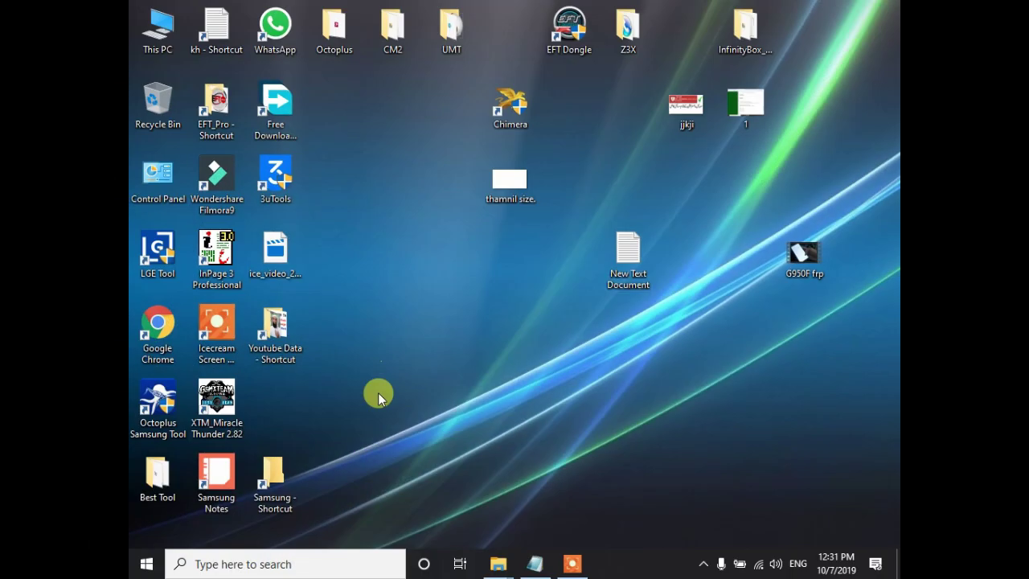
# Step: Search Google for "pta complaint" in Chrome and open PTA's Register Complaint page from the results
pyautogui.doubleClick(167, 333)
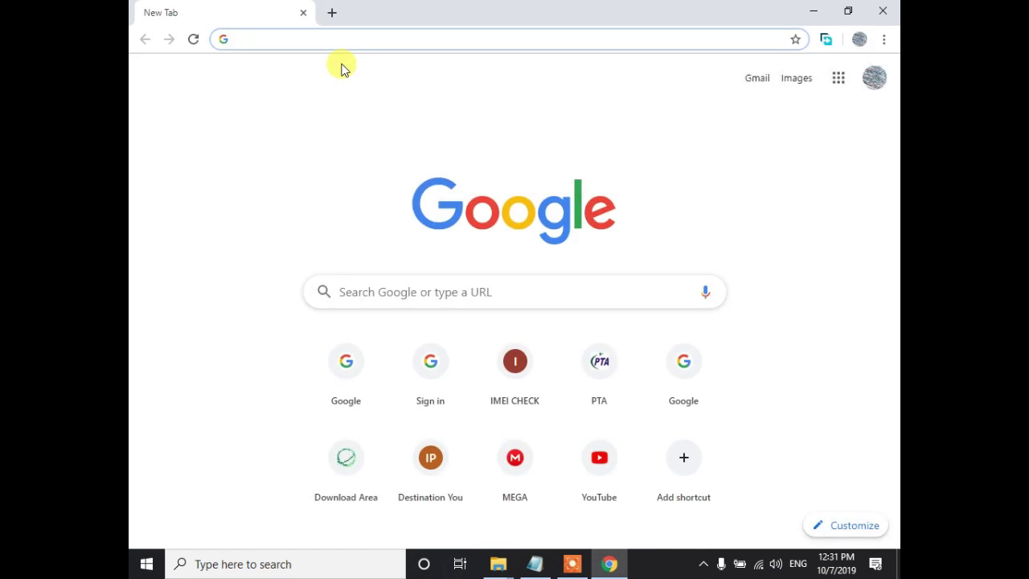
pyautogui.write('pta ')
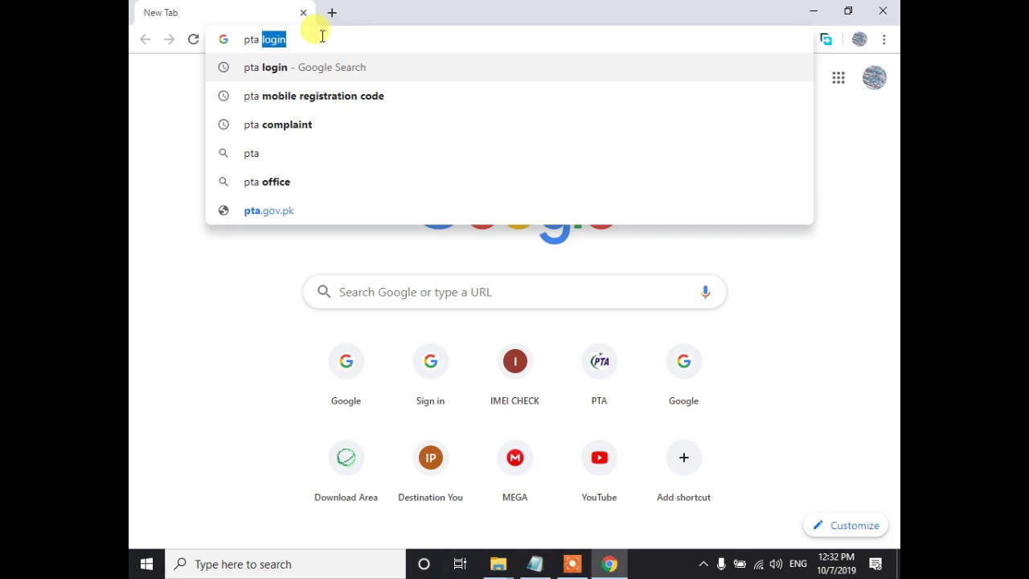
pyautogui.write('complaint')
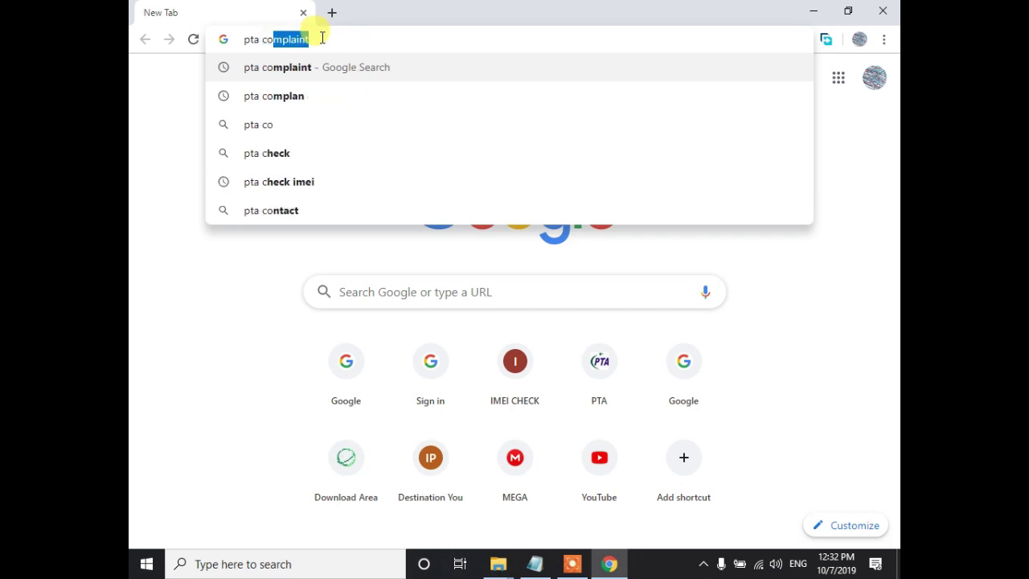
pyautogui.click(329, 69)
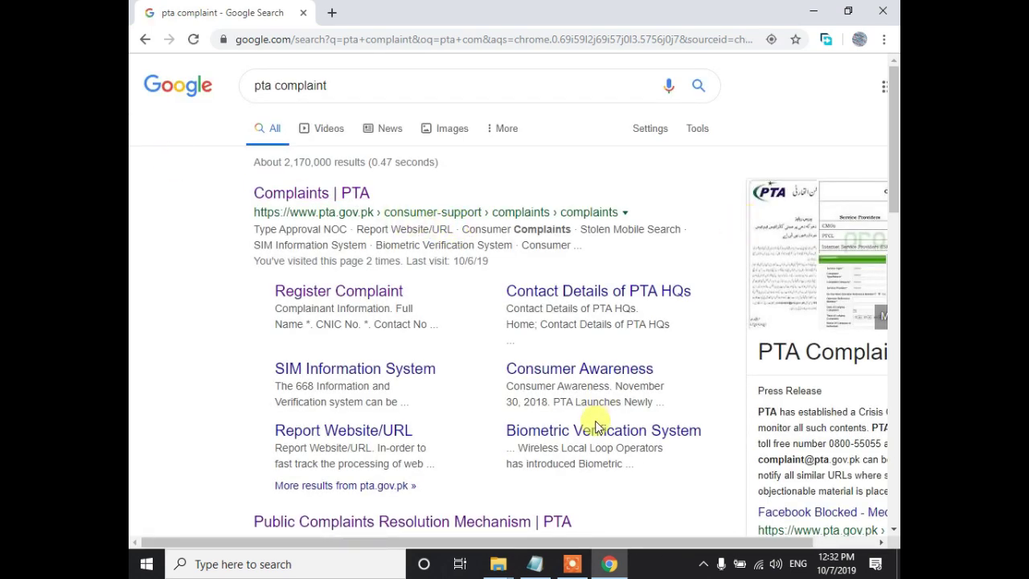
pyautogui.click(330, 298)
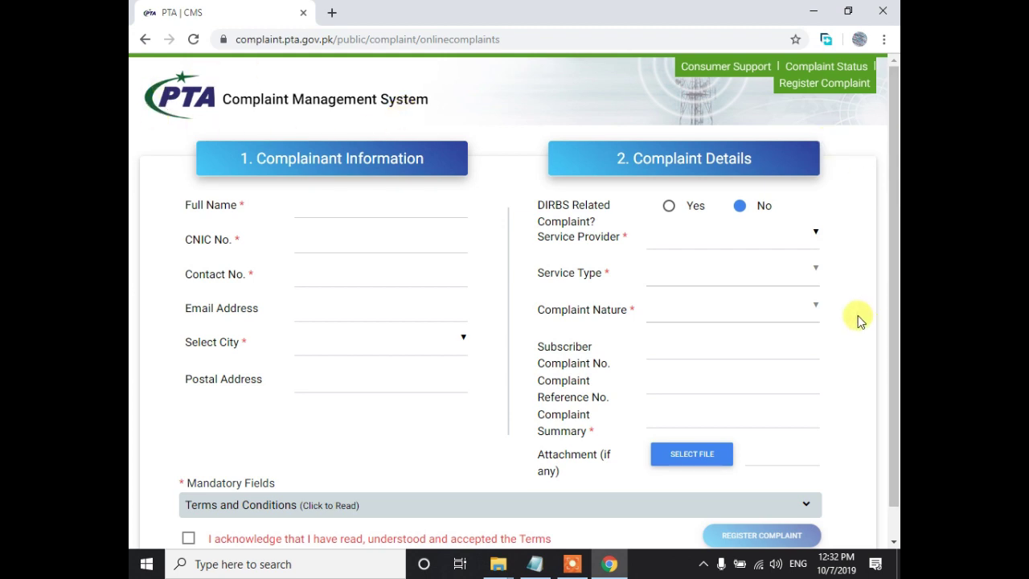
# Step: Examine the Complainant Information fields from Full Name and CNIC No. through Select City and Postal Address
pyautogui.click(348, 208)
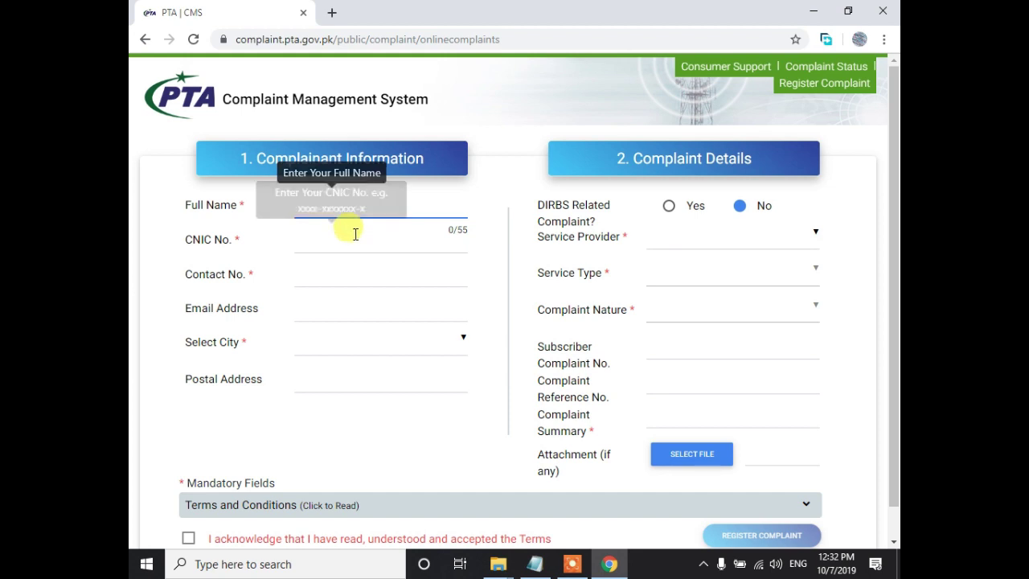
pyautogui.click(296, 241)
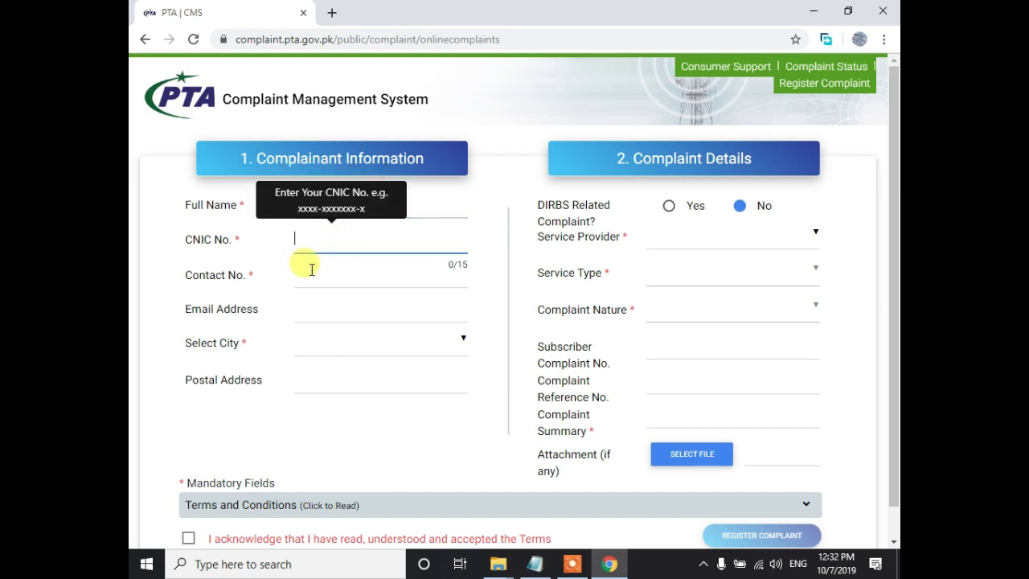
pyautogui.click(312, 275)
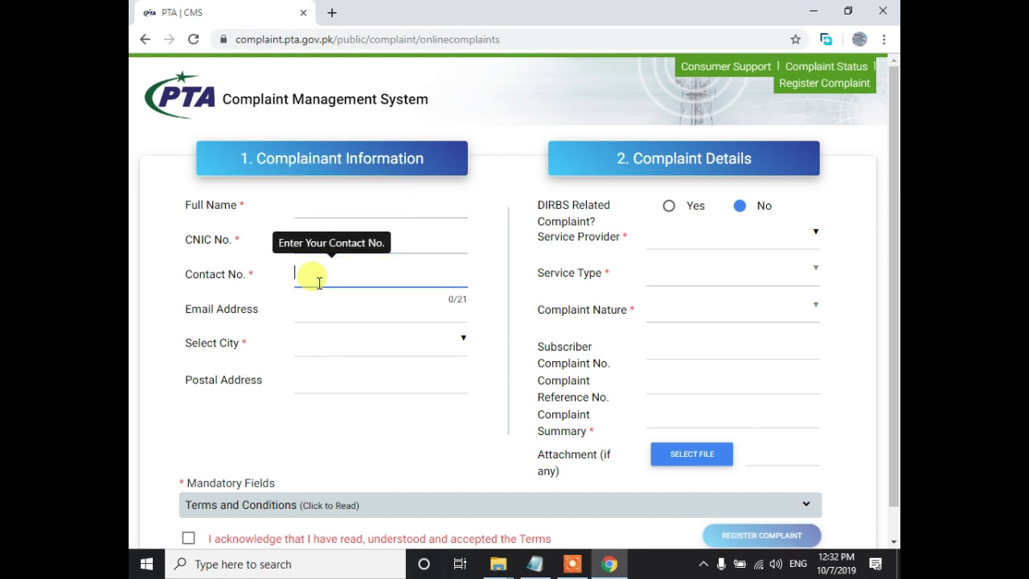
pyautogui.click(308, 319)
pyautogui.click(427, 352)
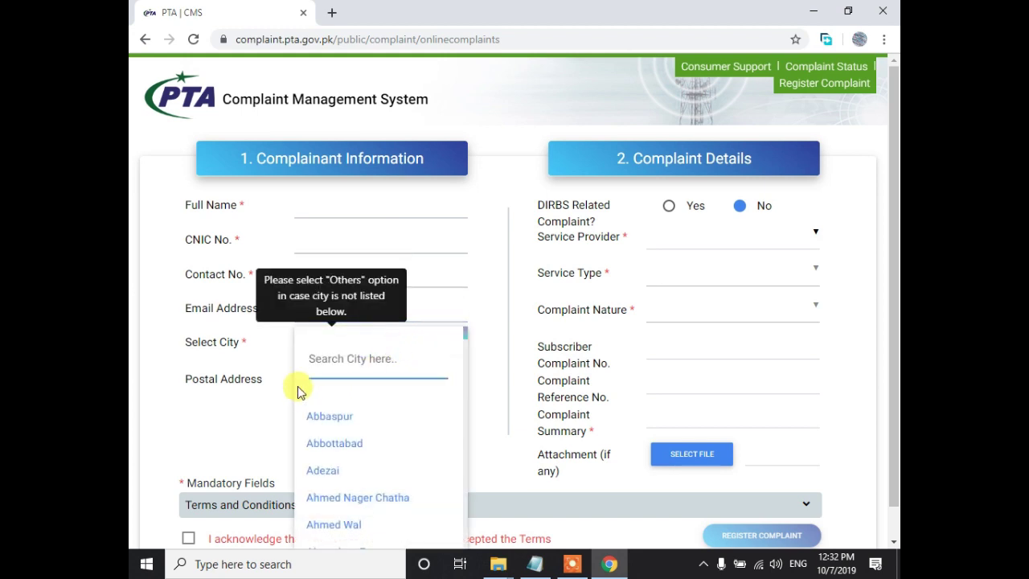
pyautogui.click(269, 402)
pyautogui.click(308, 376)
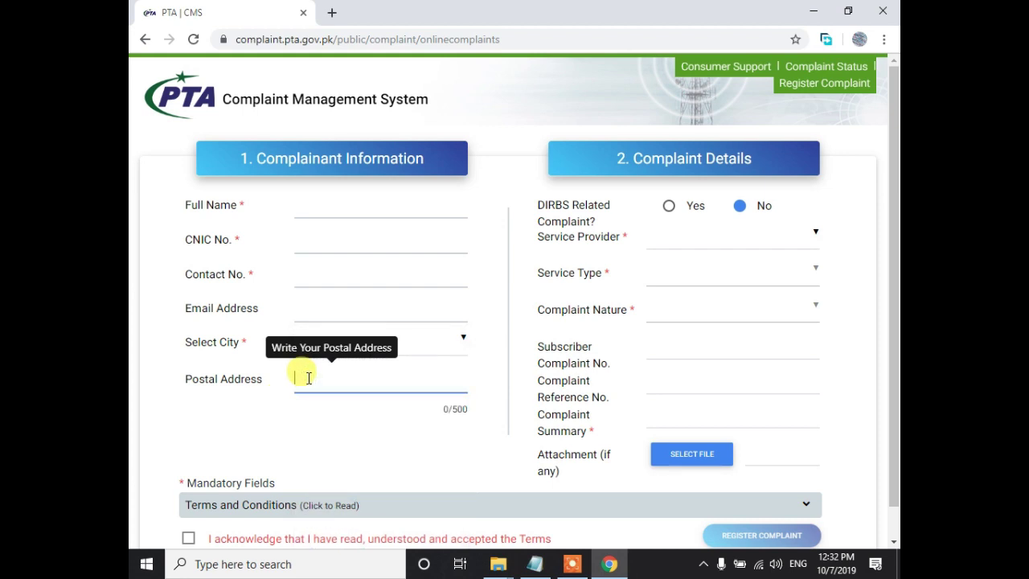
pyautogui.scroll(-1, 308, 378)
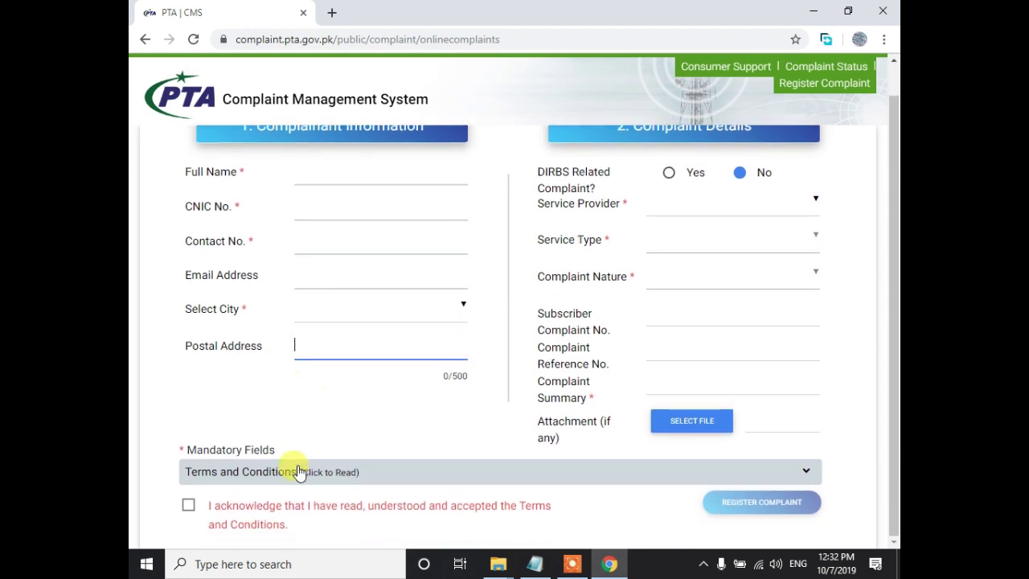
pyautogui.scroll(1, 715, 276)
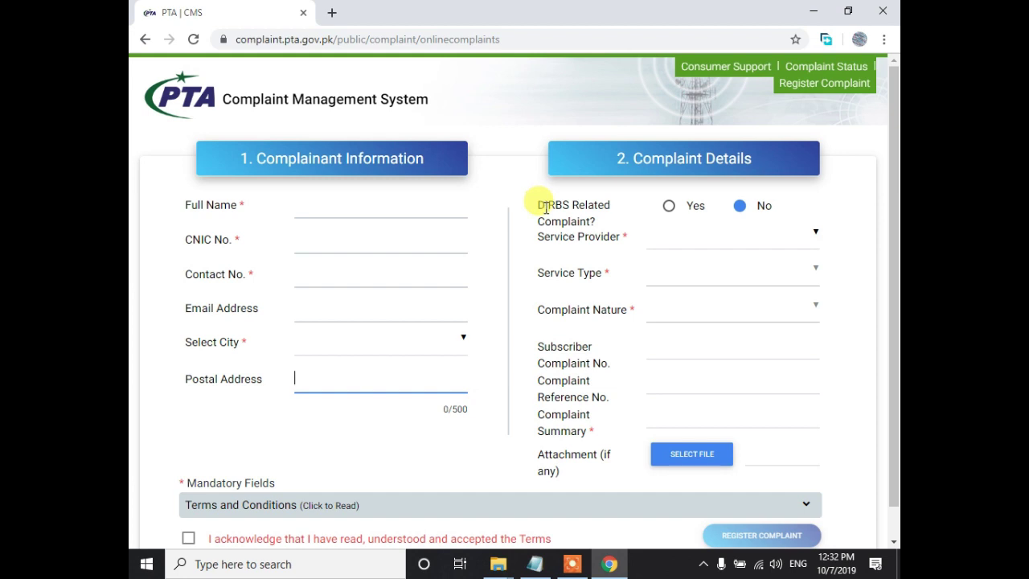
# Step: Set the complaint's service provider to DIRBS - Mobile Registration and its service type to DIRBS
pyautogui.click(814, 236)
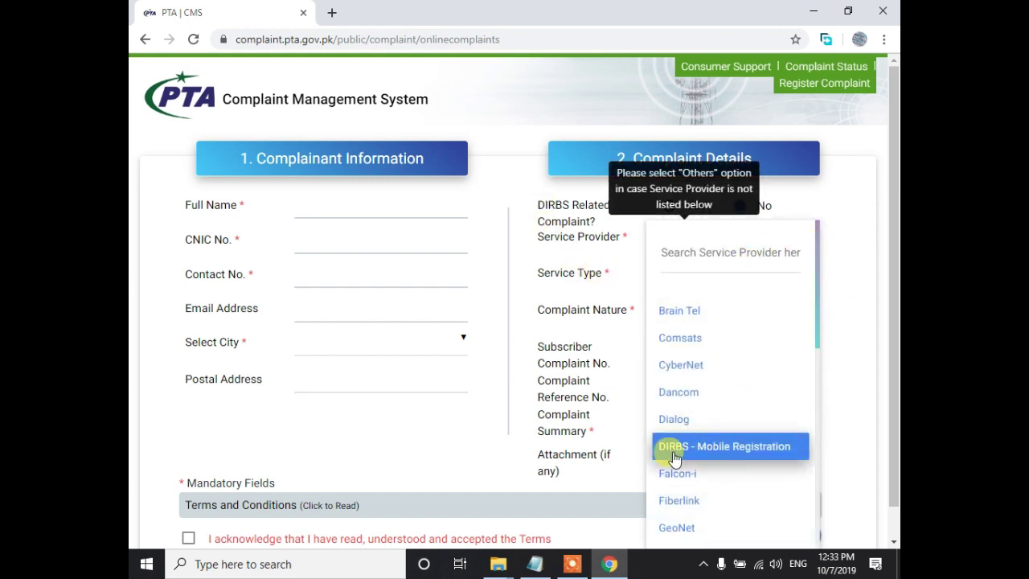
pyautogui.click(715, 447)
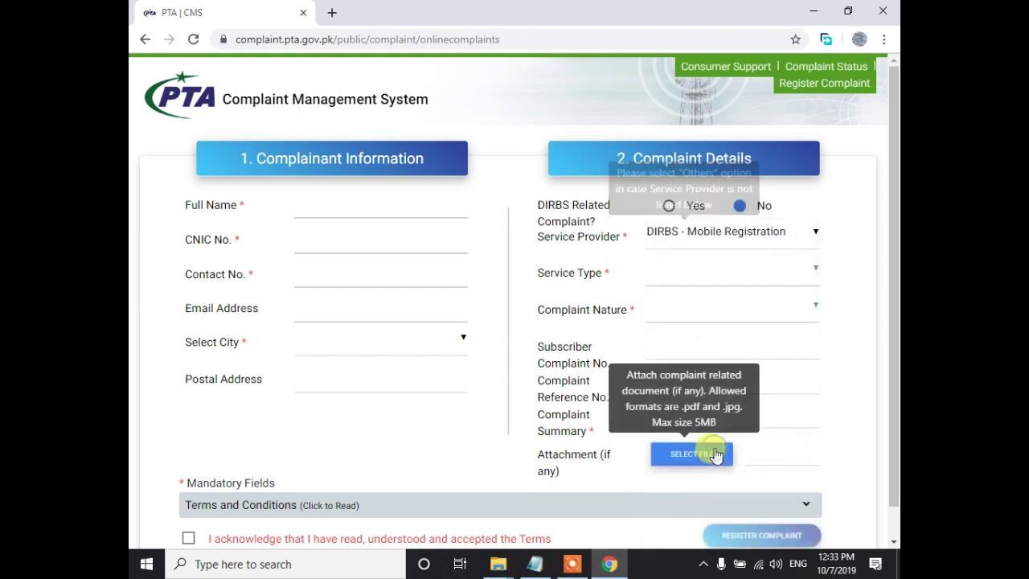
pyautogui.click(810, 271)
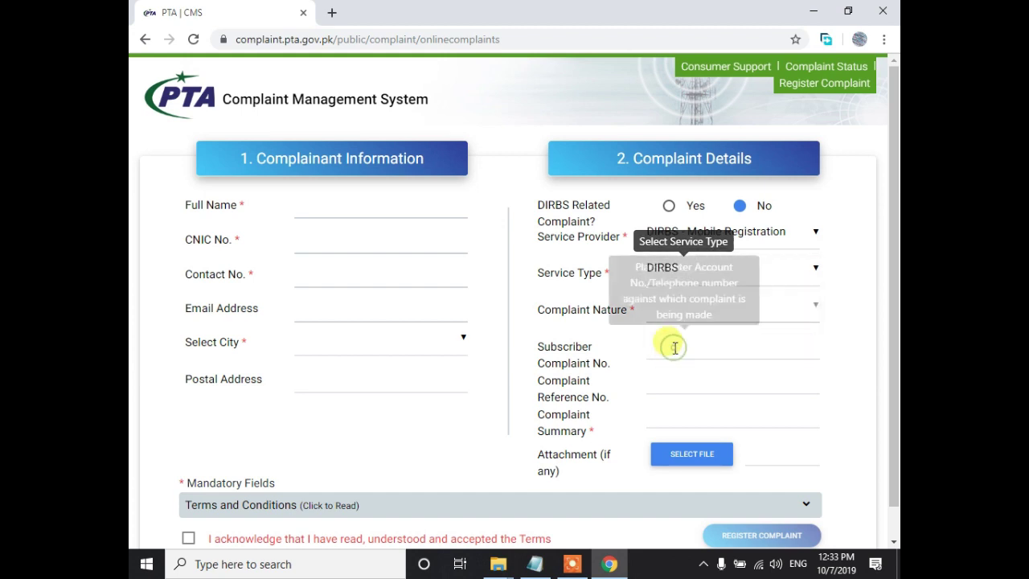
pyautogui.click(672, 349)
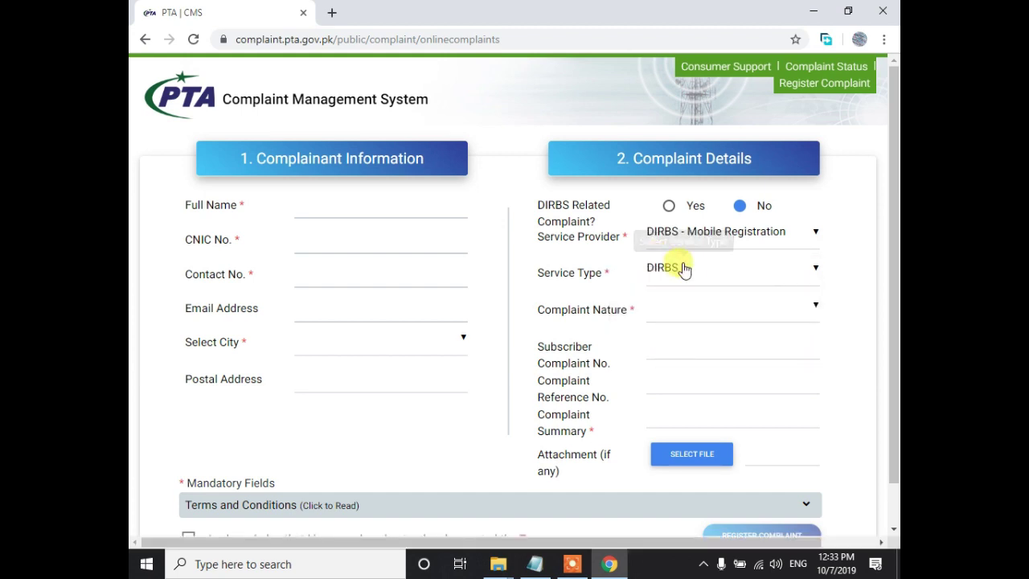
pyautogui.click(813, 310)
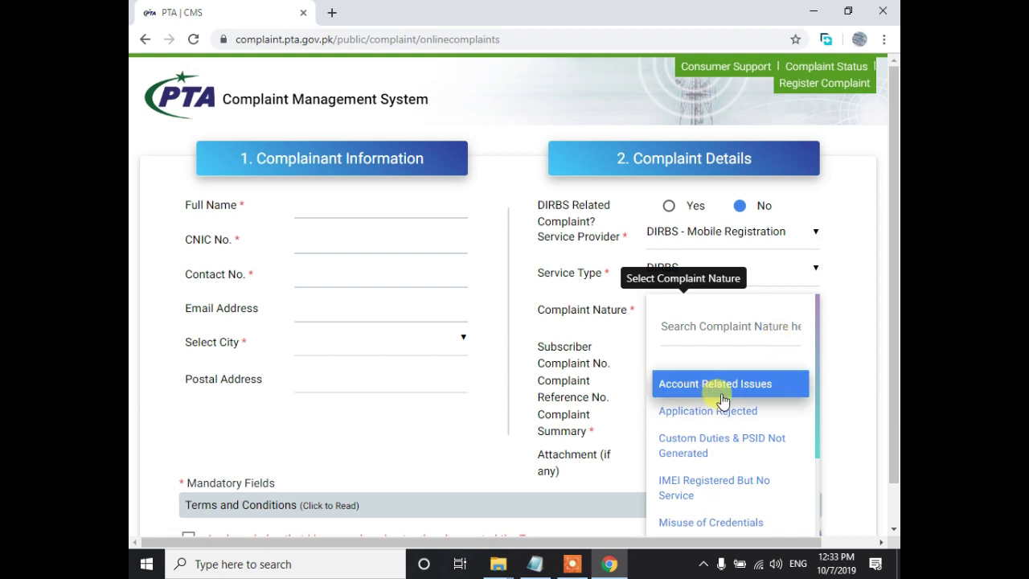
pyautogui.scroll(-1, 735, 406)
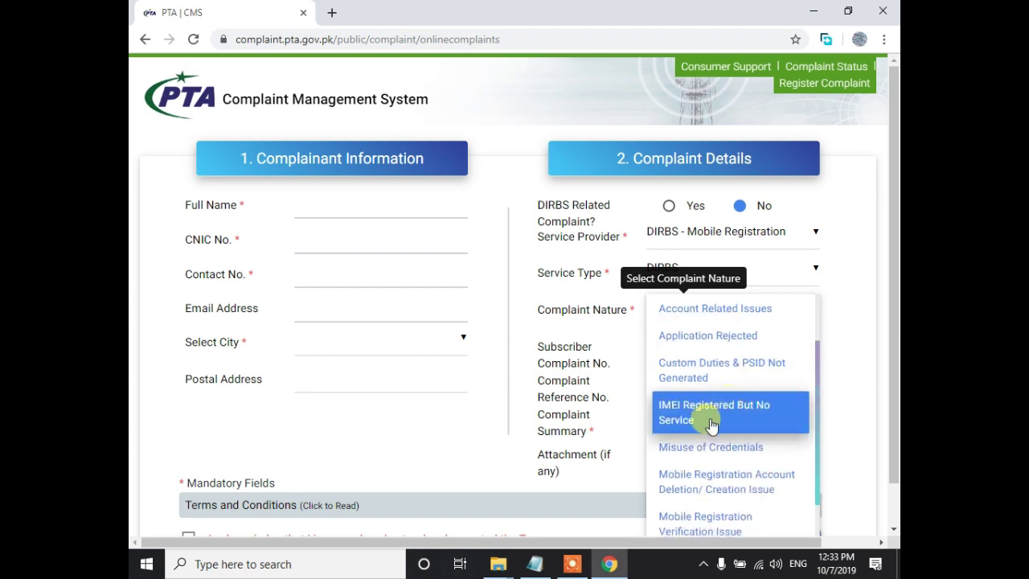
pyautogui.click(571, 564)
pyautogui.click(424, 539)
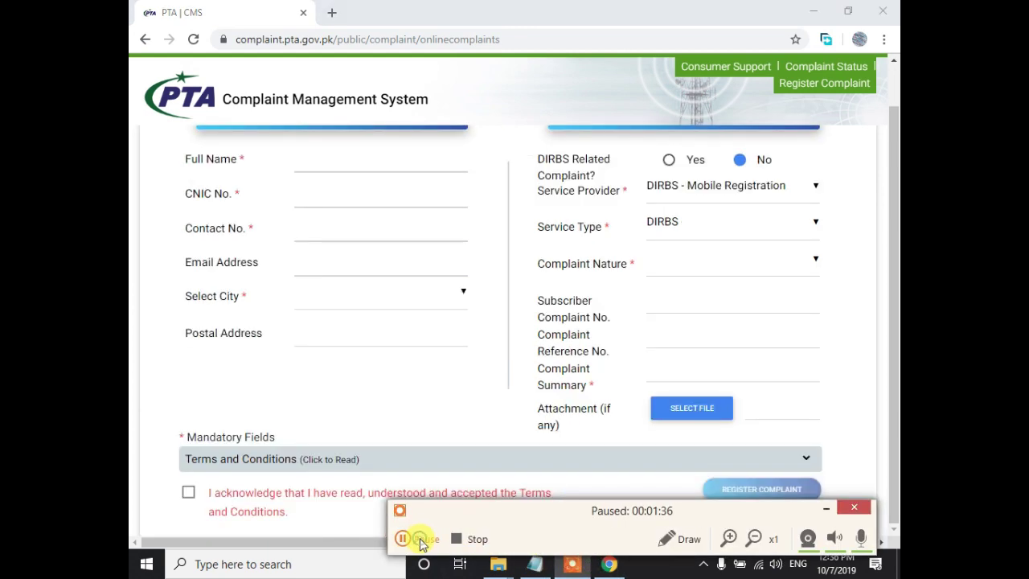
pyautogui.click(404, 537)
pyautogui.click(826, 508)
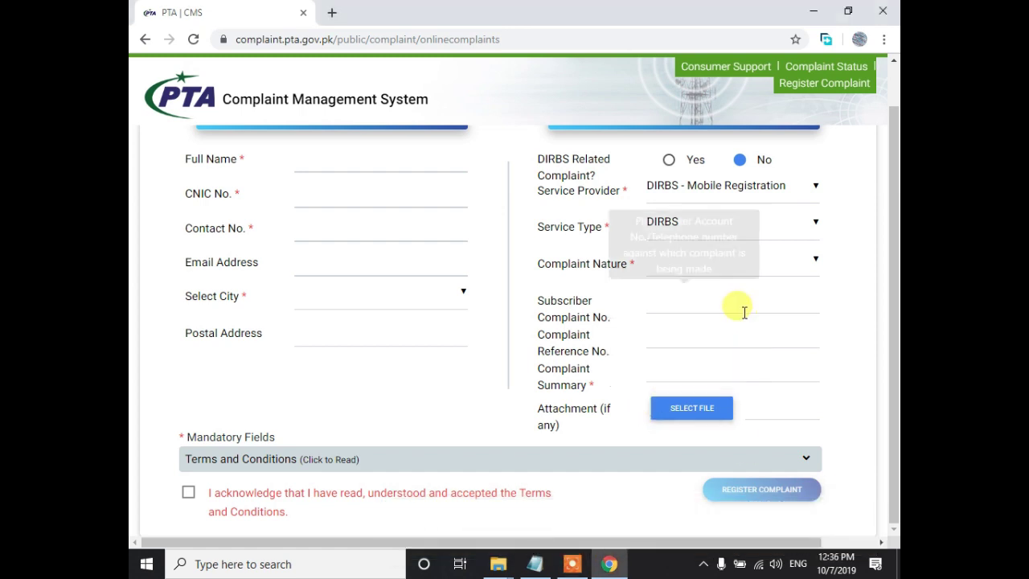
# Step: Set the complaint nature to Mobile Registration Account Deletion/ Creation Issue
pyautogui.click(805, 263)
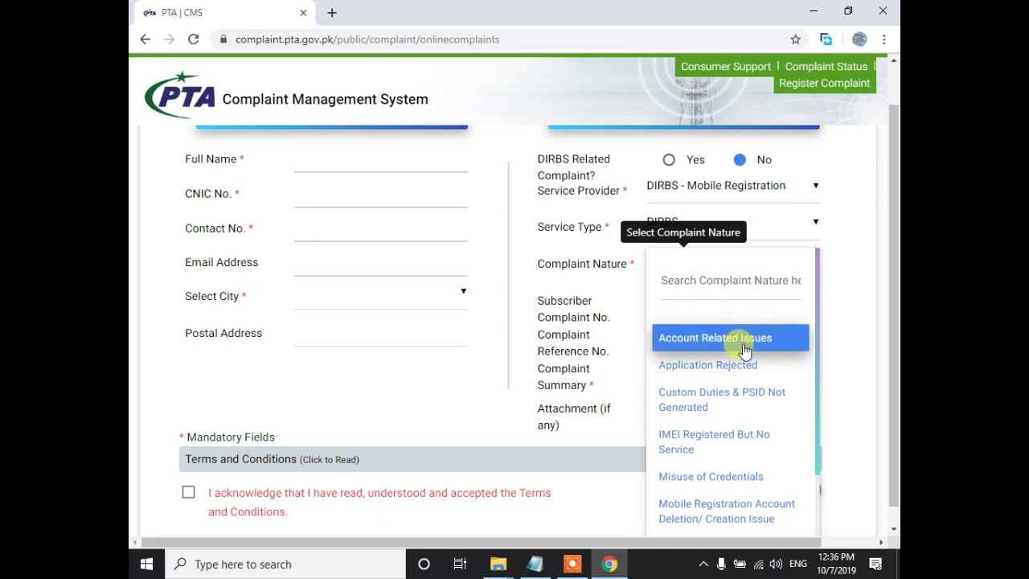
pyautogui.scroll(-3, 778, 398)
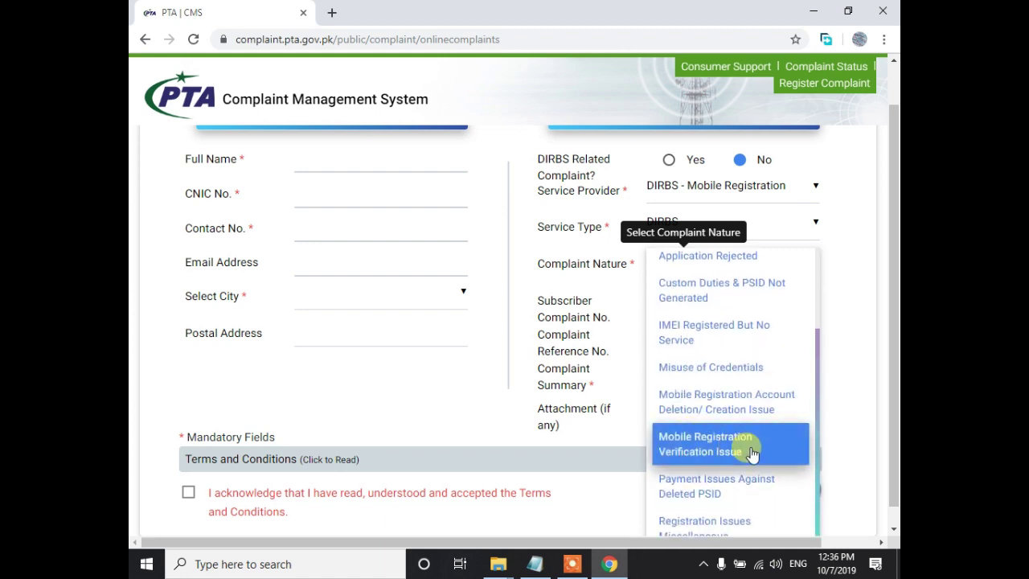
pyautogui.scroll(-1, 771, 406)
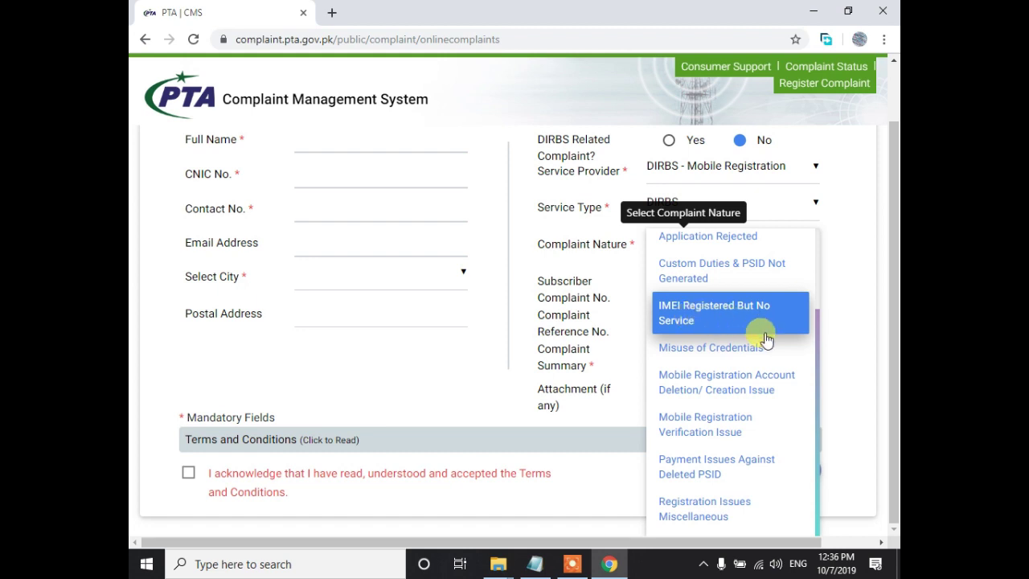
pyautogui.click(733, 394)
# Step: Switch the complaint nature to Mobile Registration Verification Issue and back to Mobile Registration Account Deletion/ Creation Issue
pyautogui.click(754, 261)
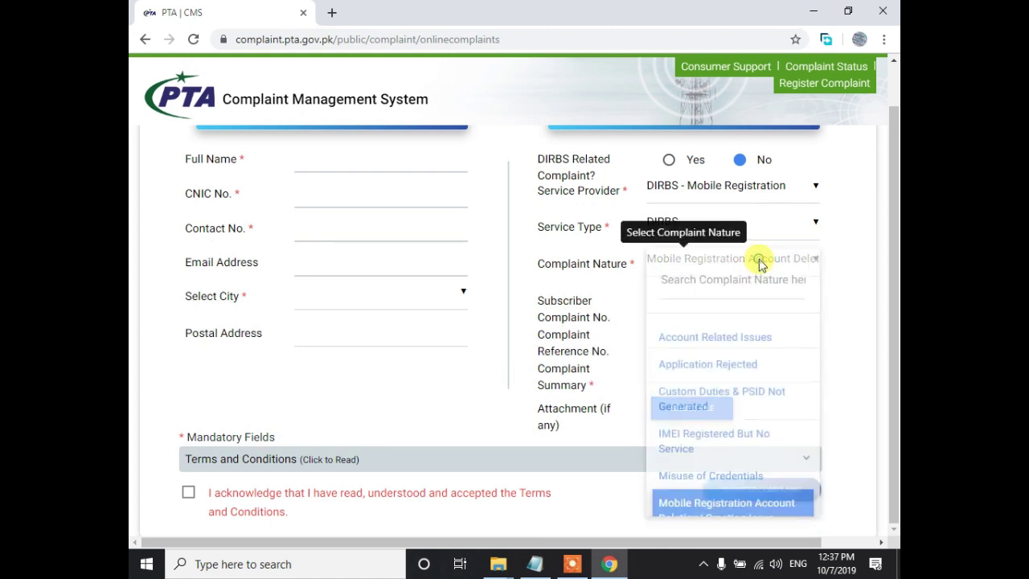
pyautogui.scroll(-2, 718, 407)
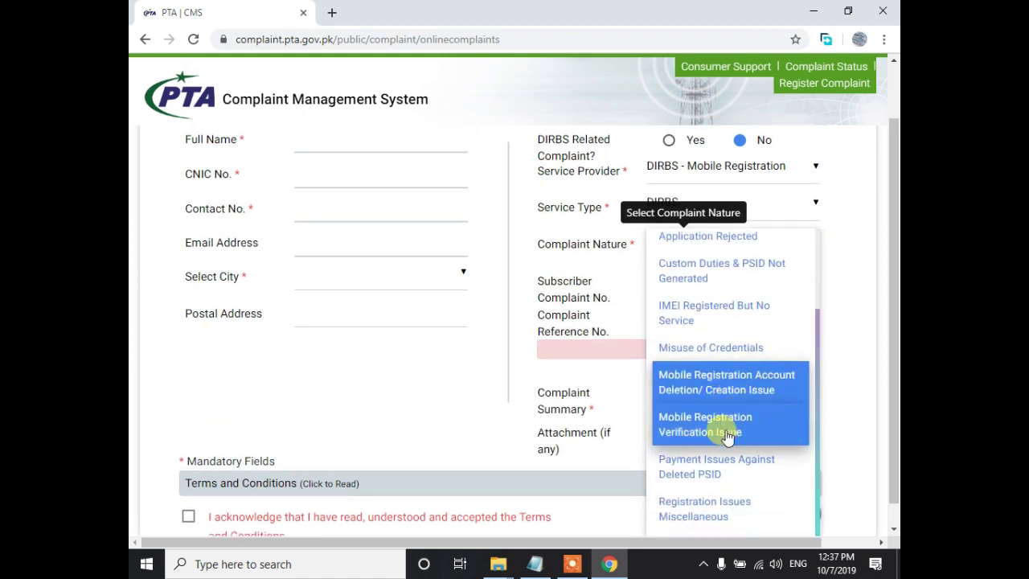
pyautogui.click(727, 432)
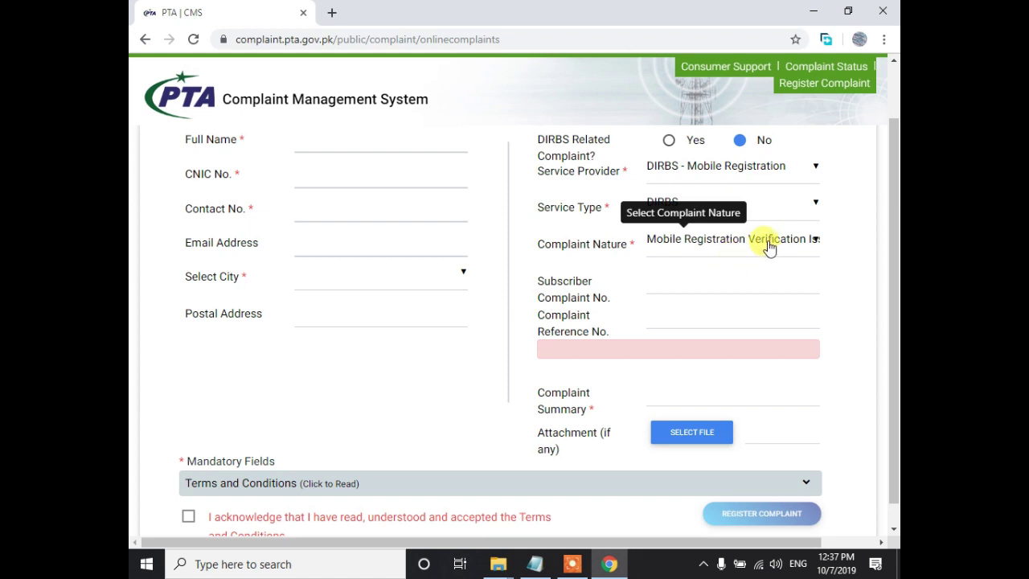
pyautogui.click(769, 241)
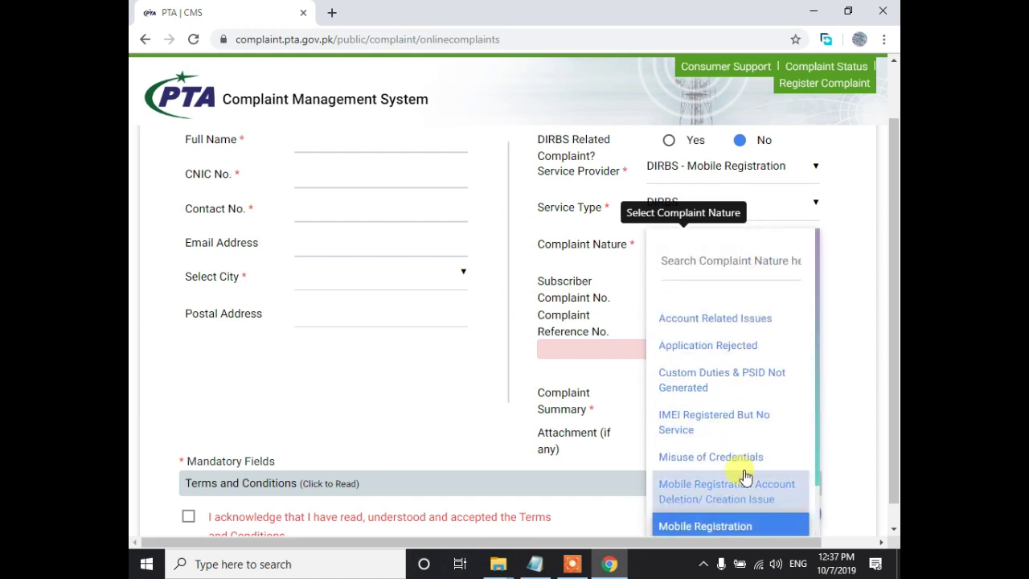
pyautogui.scroll(-2, 745, 470)
pyautogui.click(724, 418)
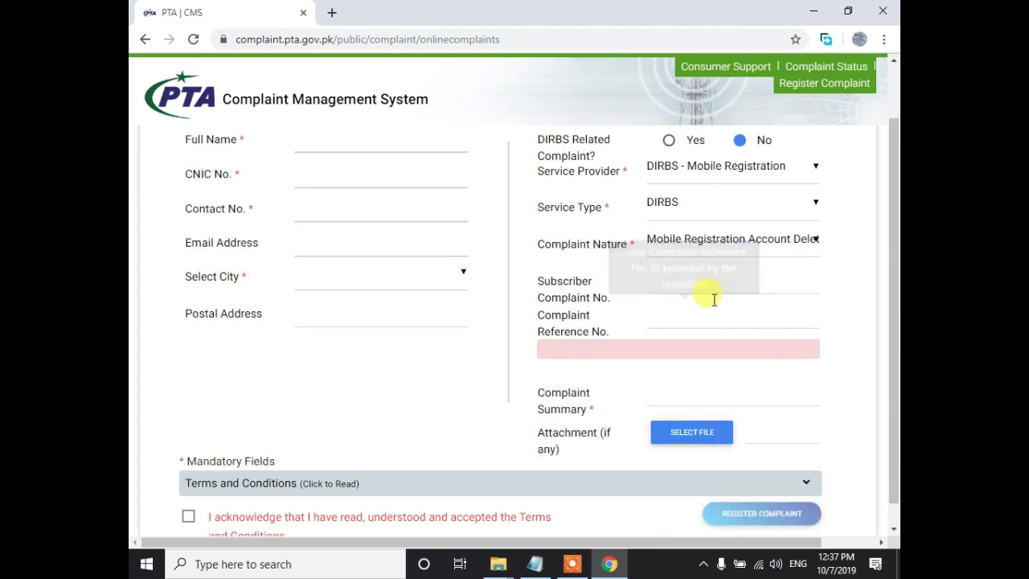
# Step: Examine the Subscriber Complaint No., Complaint Reference No. and Complaint Summary fields in the complaint details
pyautogui.click(685, 279)
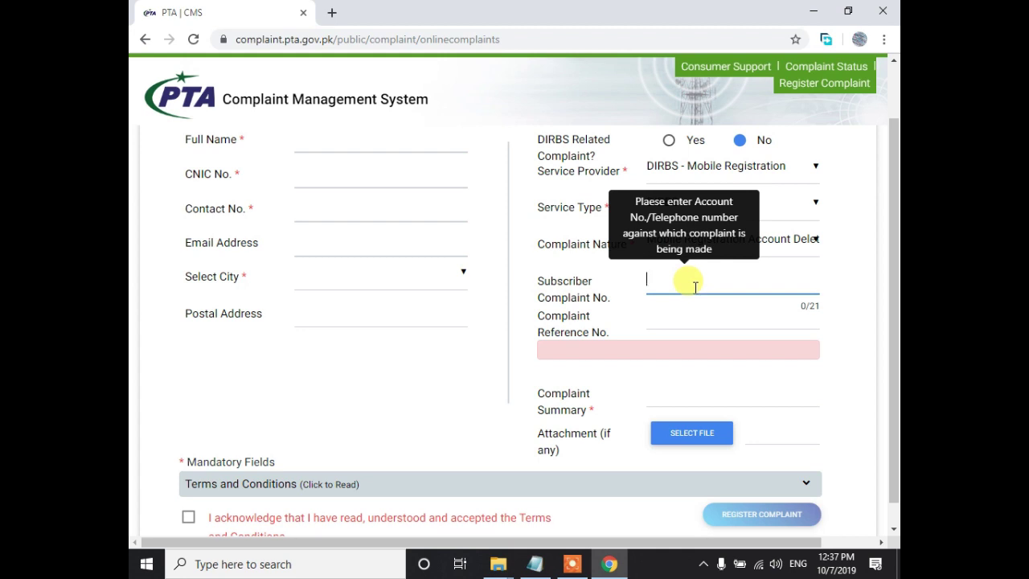
pyautogui.click(683, 316)
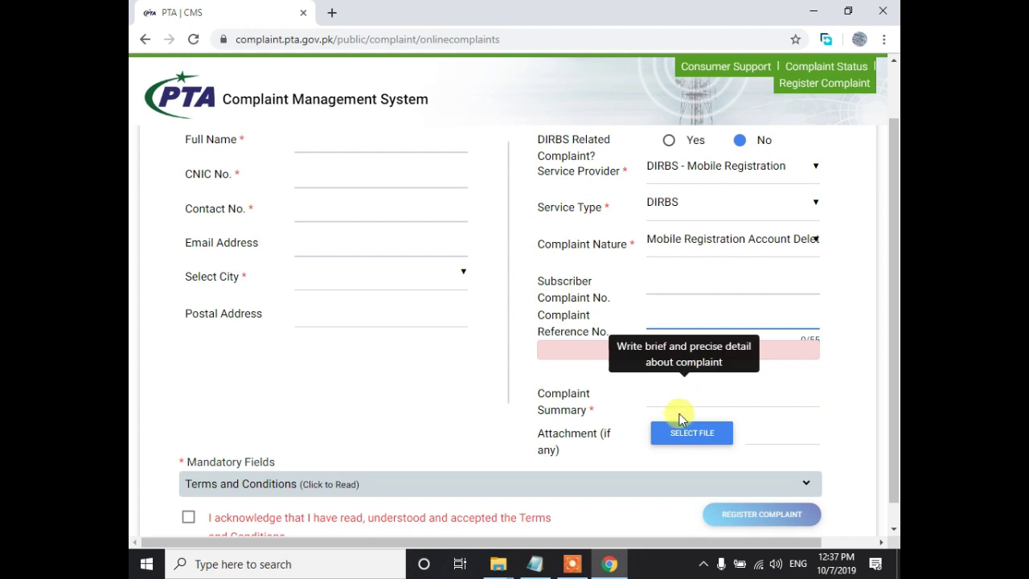
pyautogui.scroll(-1, 611, 382)
pyautogui.click(688, 381)
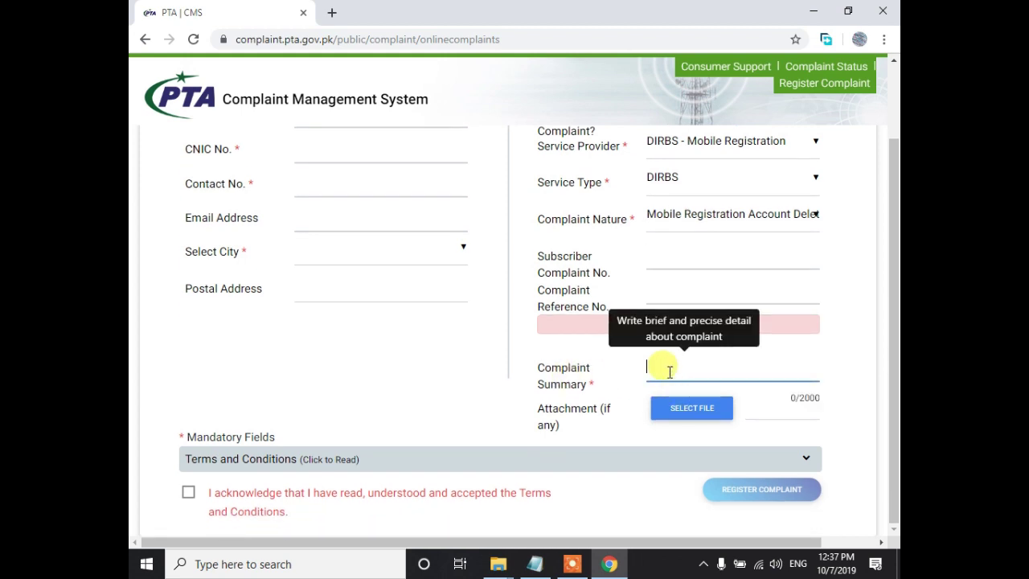
# Step: Examine the Complaint Summary field and the attachment file chooser, leaving the chooser without selecting a file
pyautogui.click(806, 399)
pyautogui.click(781, 374)
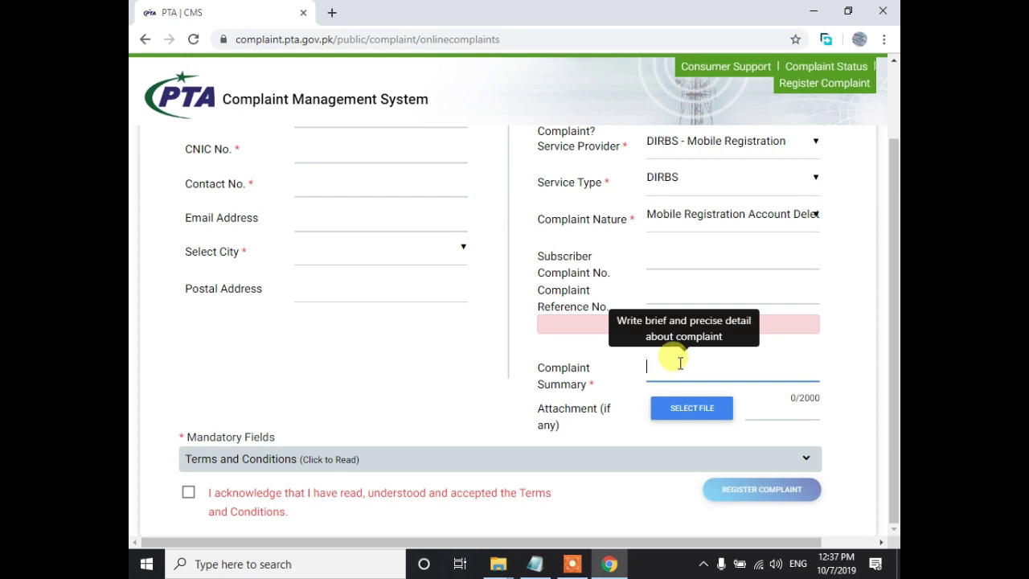
pyautogui.click(700, 416)
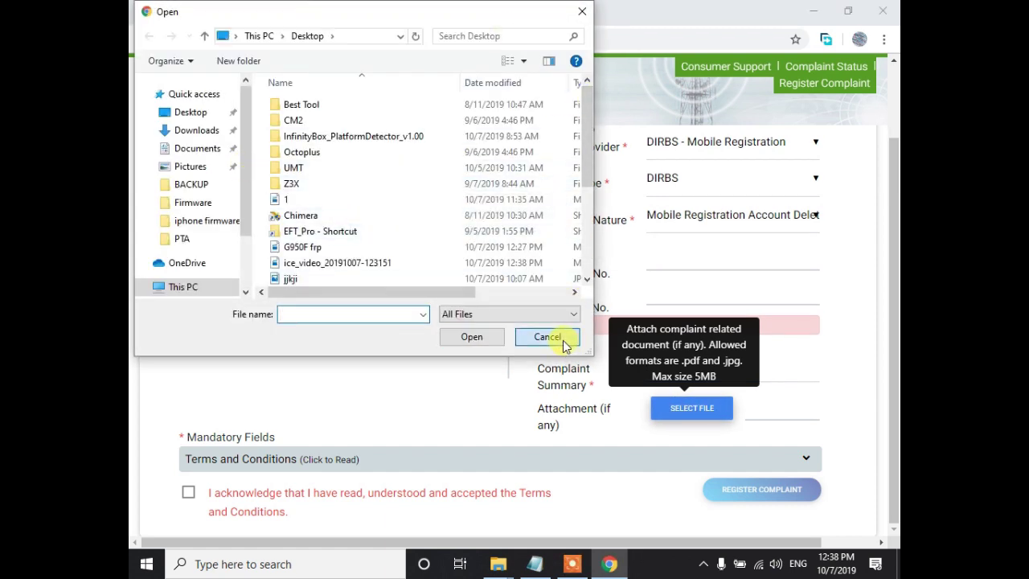
pyautogui.click(549, 337)
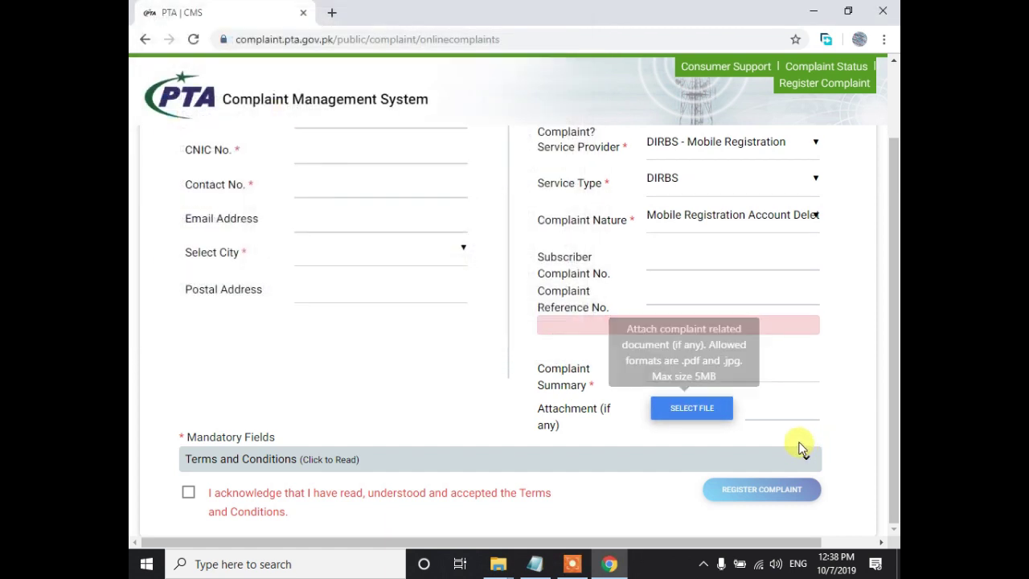
# Step: Acknowledge the Terms and Conditions and try to register the complaint
pyautogui.click(189, 496)
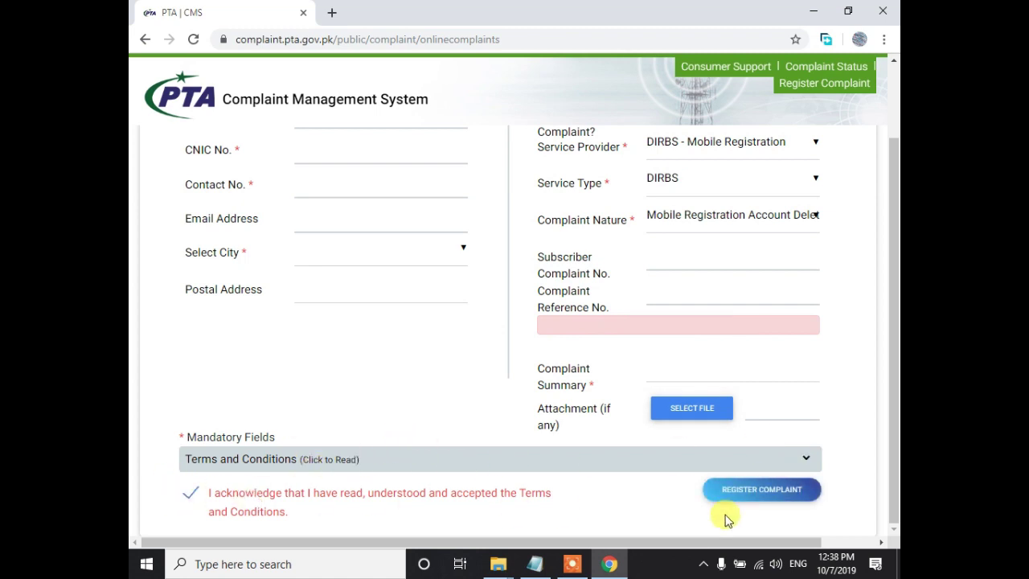
pyautogui.click(762, 492)
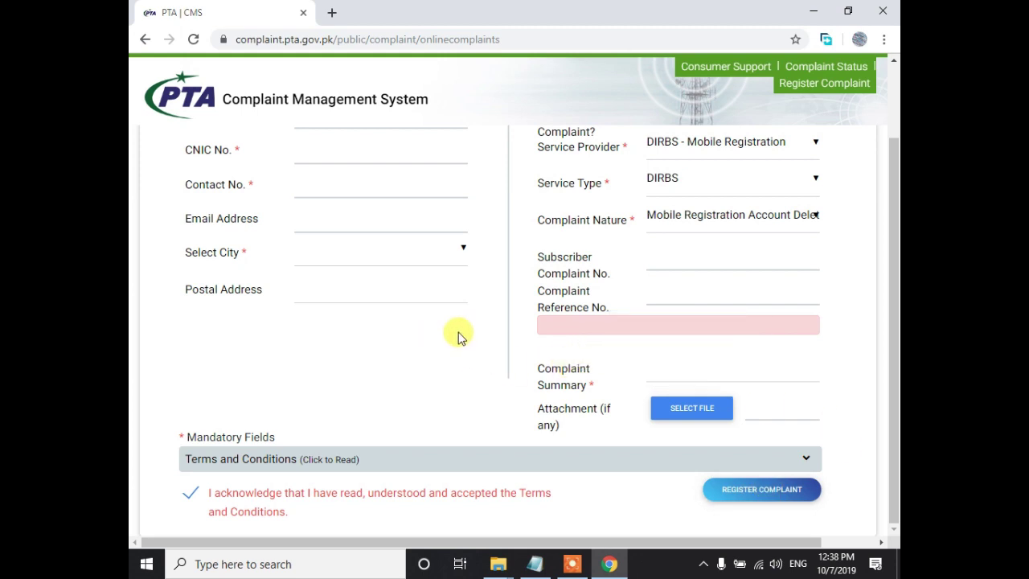
pyautogui.scroll(2, 458, 368)
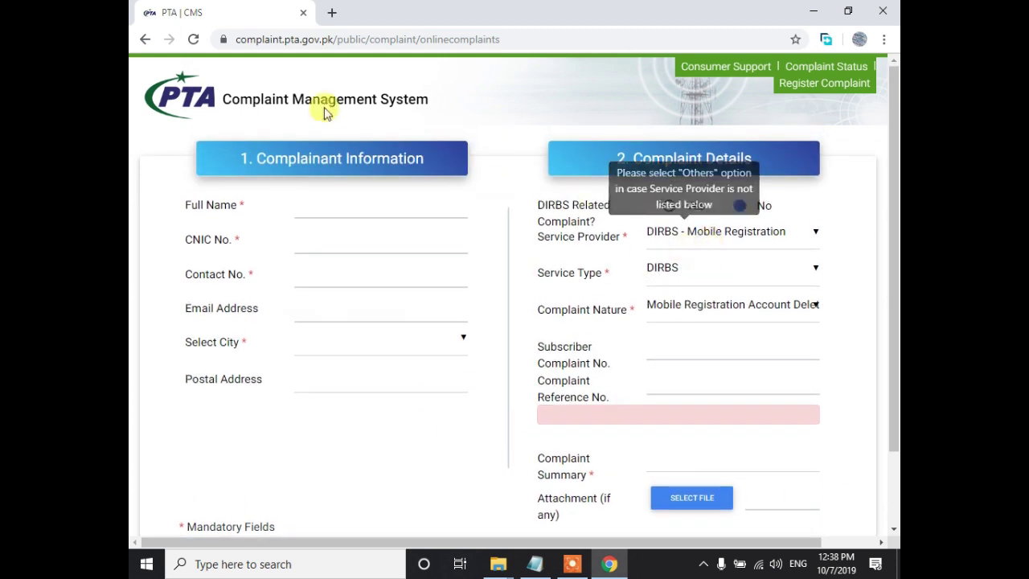